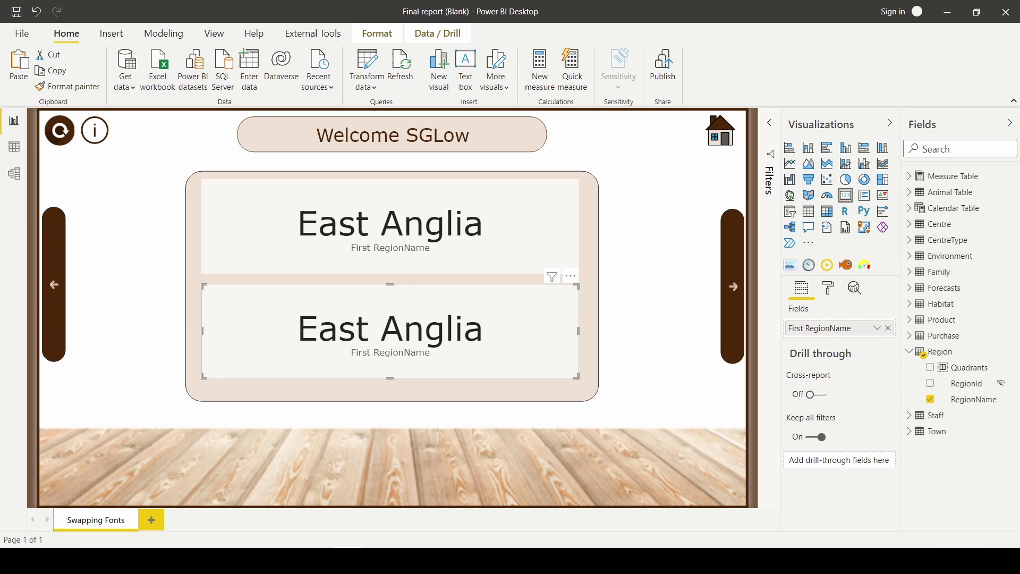
Browse the Font family list for the lower card's data label, currently Verdana.
left_click(837, 292)
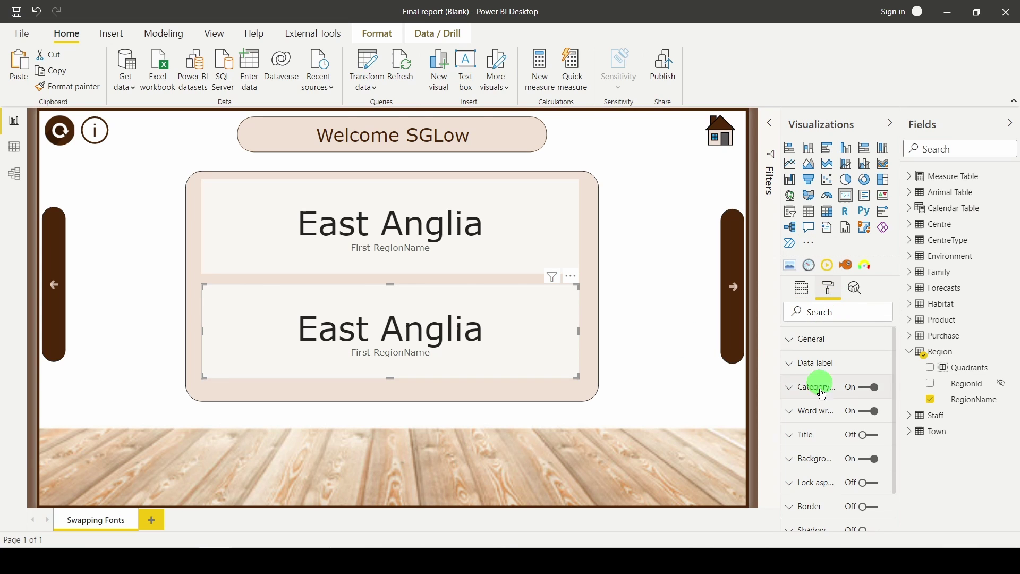
left_click(792, 363)
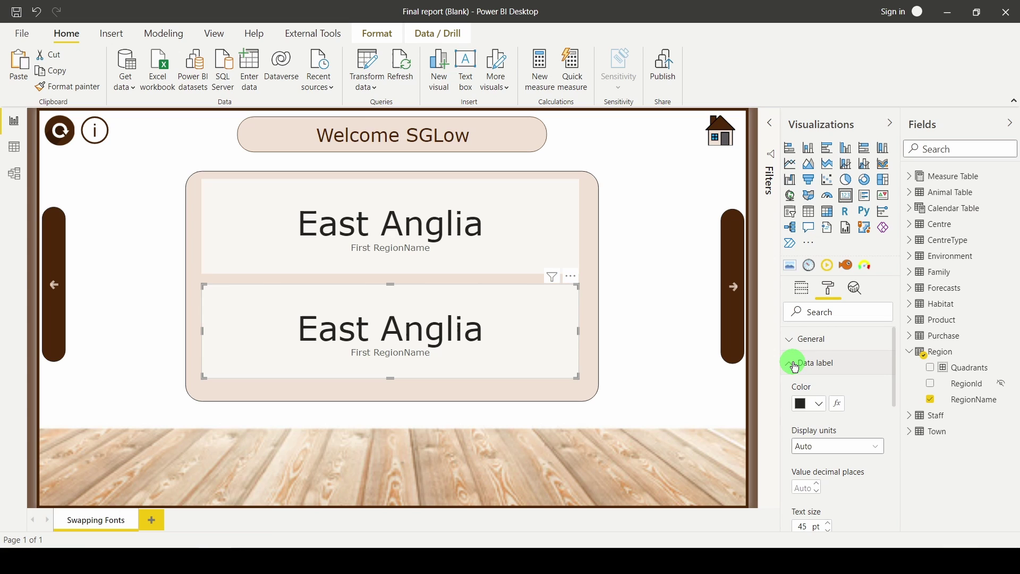
scroll(860, 444, "down", 2)
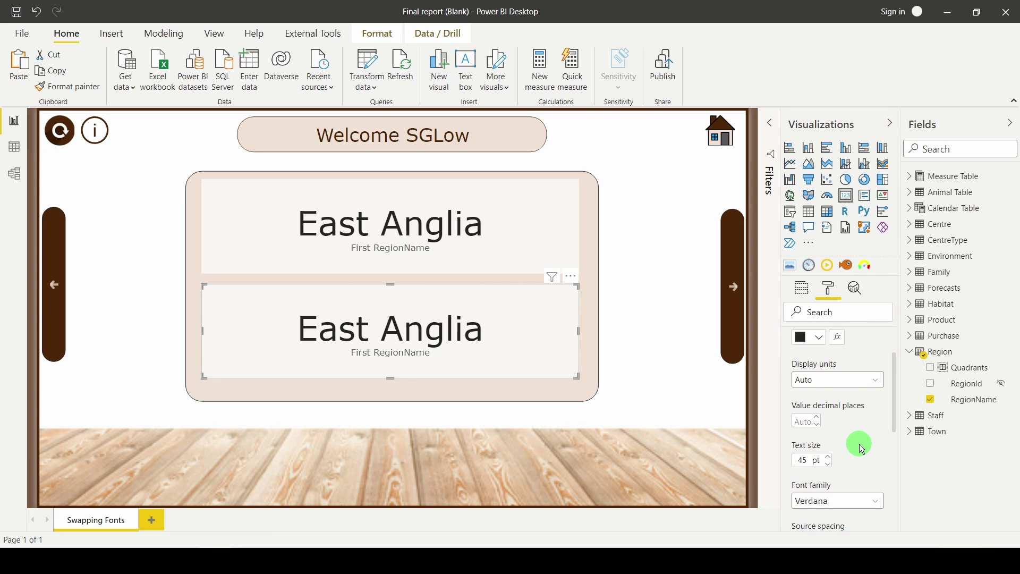
left_click(867, 502)
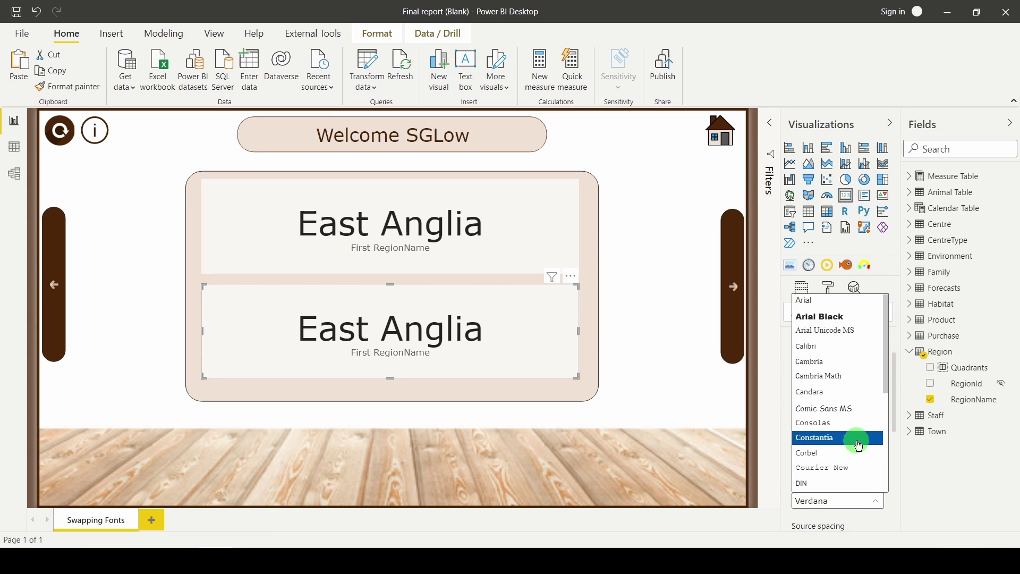
scroll(853, 417, "down", 2)
scroll(853, 417, "up", 2)
scroll(856, 419, "down", 1)
scroll(858, 422, "down", 3)
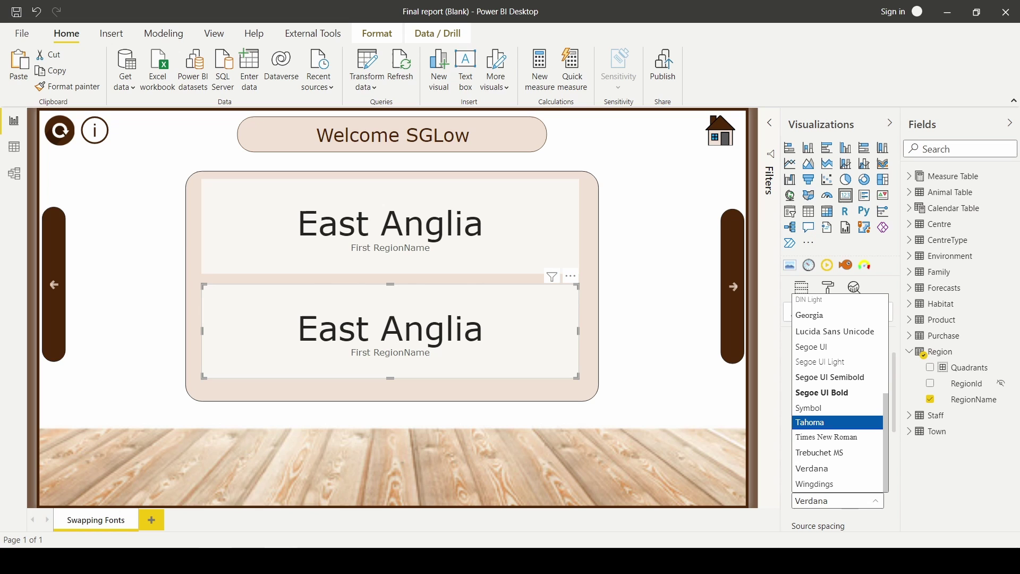
mouse_move(280, 560)
left_click(320, 460)
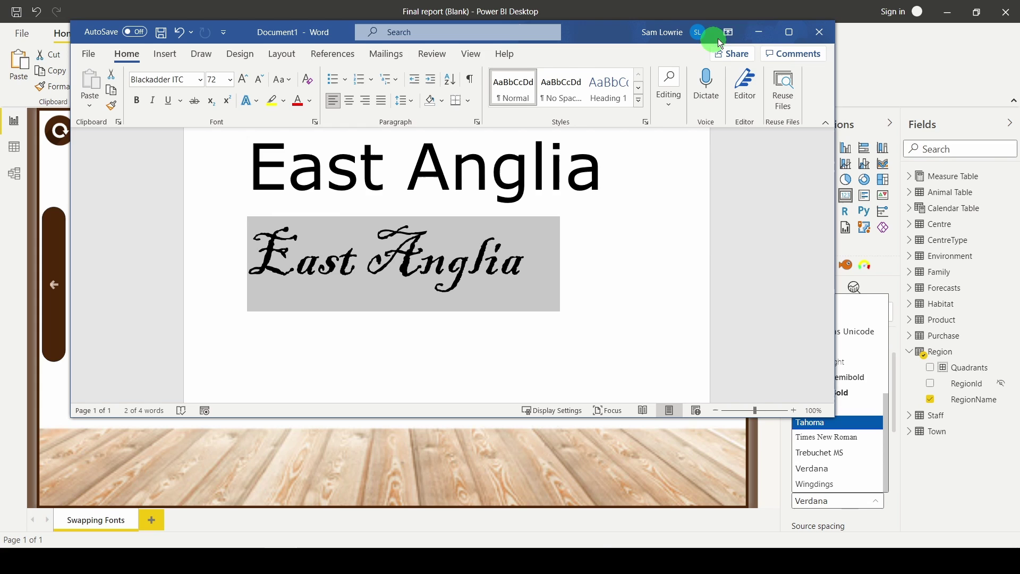
left_click(759, 32)
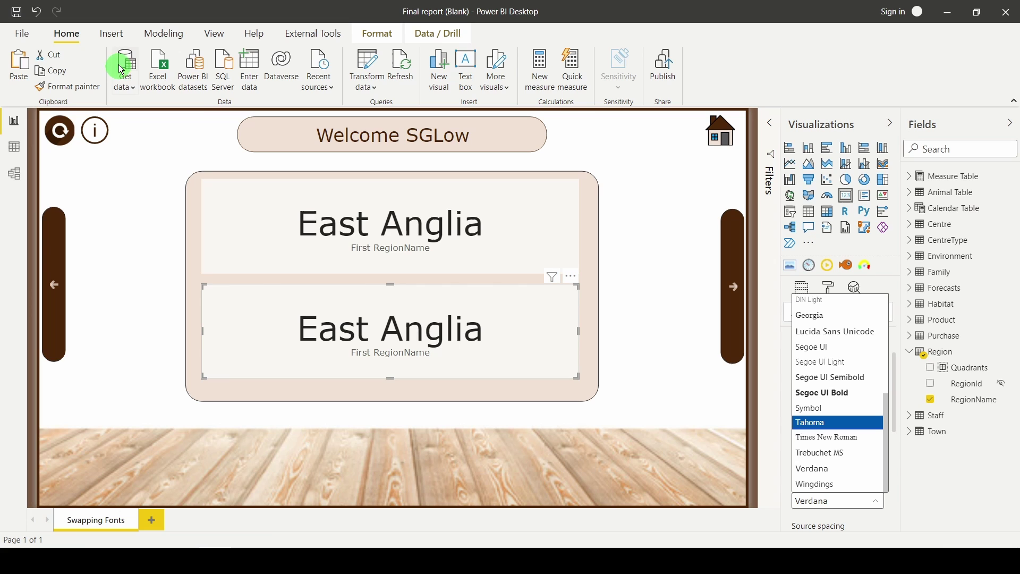
Save the report's current theme to the Desktop as the JSON file 'Current Theme'.
left_click(211, 35)
left_click(317, 84)
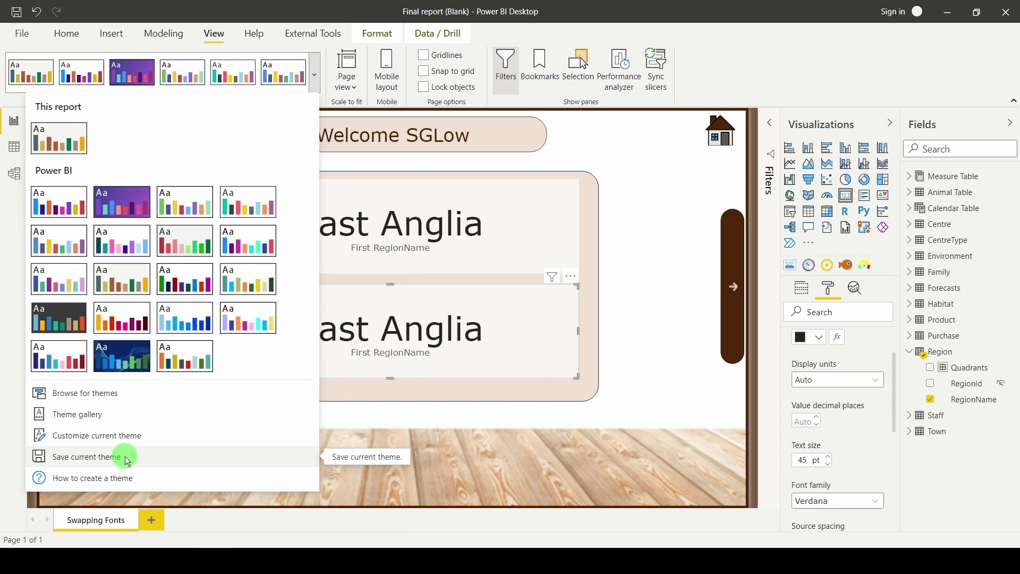
left_click(127, 460)
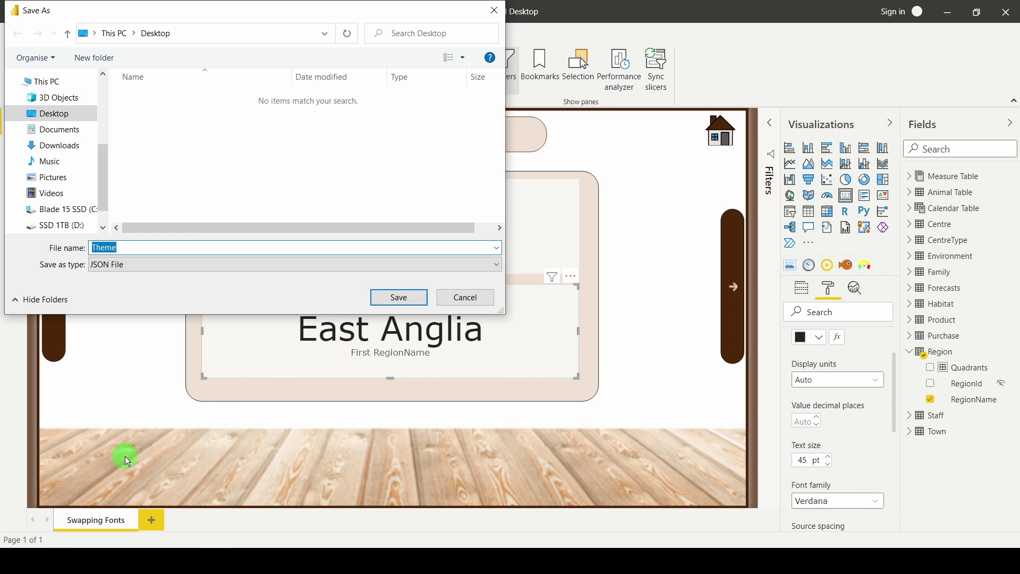
type("Current")
left_click(388, 303)
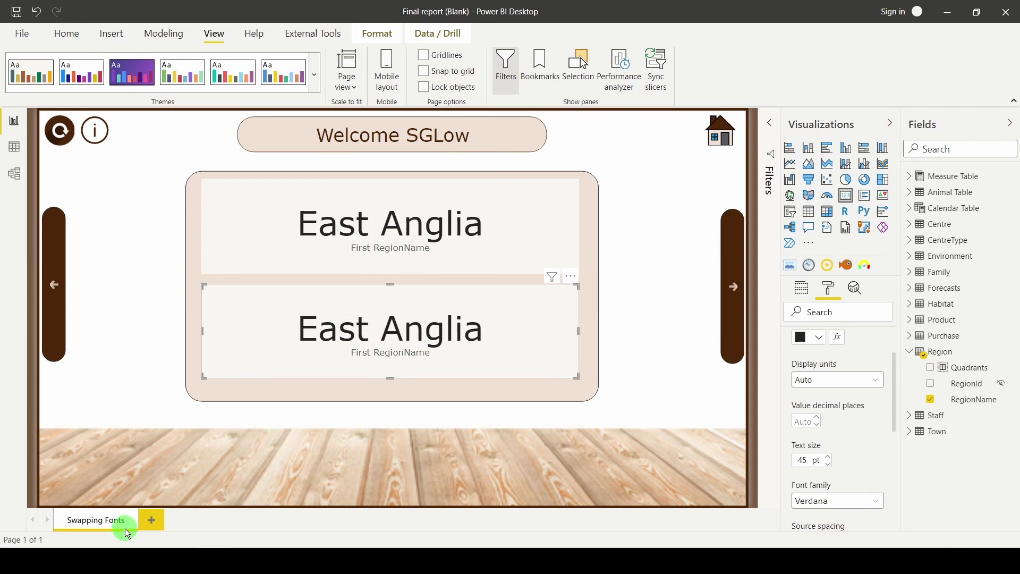
Switch to Chrome and open the Current Theme file from disk in JSON Editor Online.
key("alt+Tab")
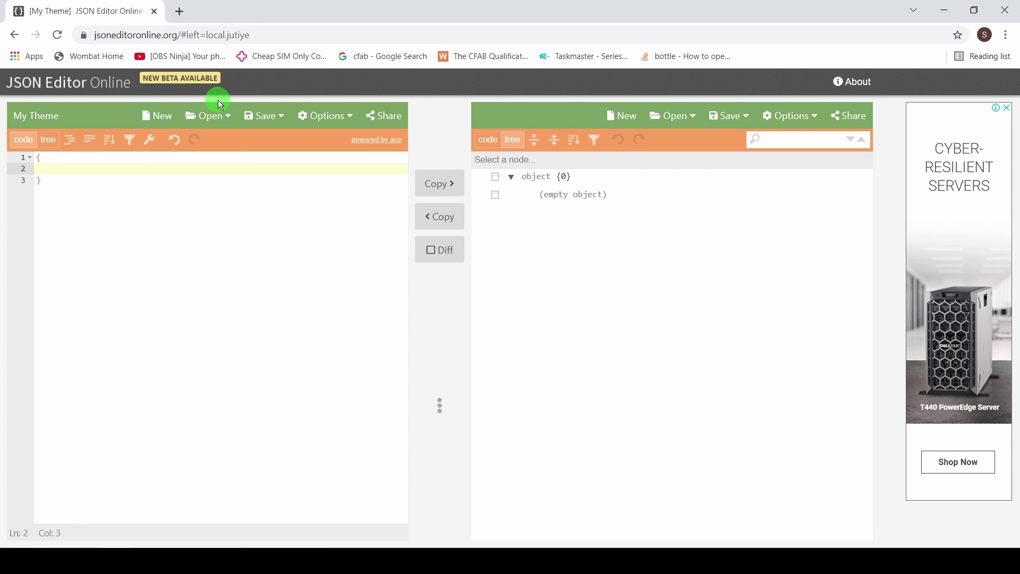
left_click(220, 115)
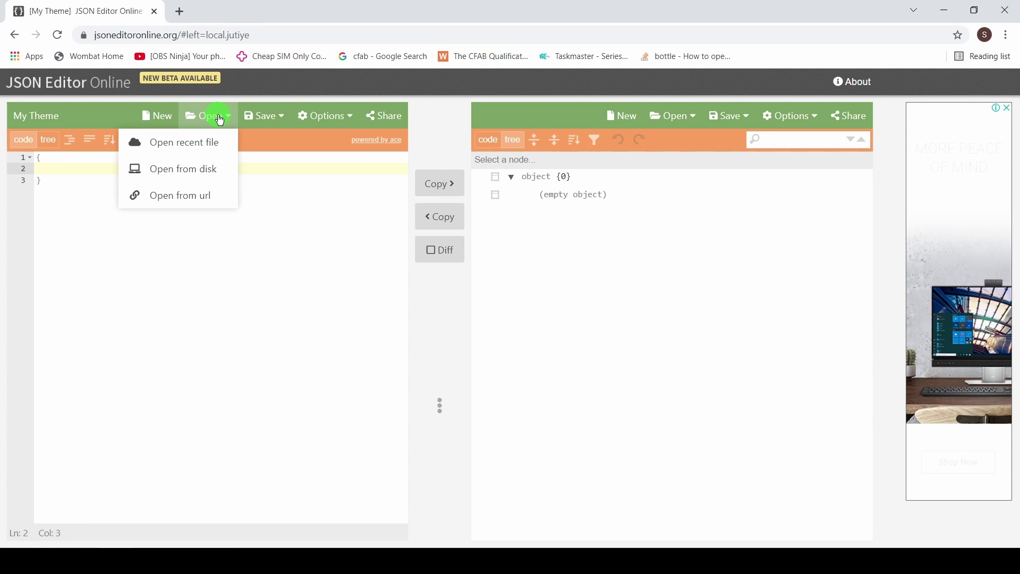
left_click(205, 167)
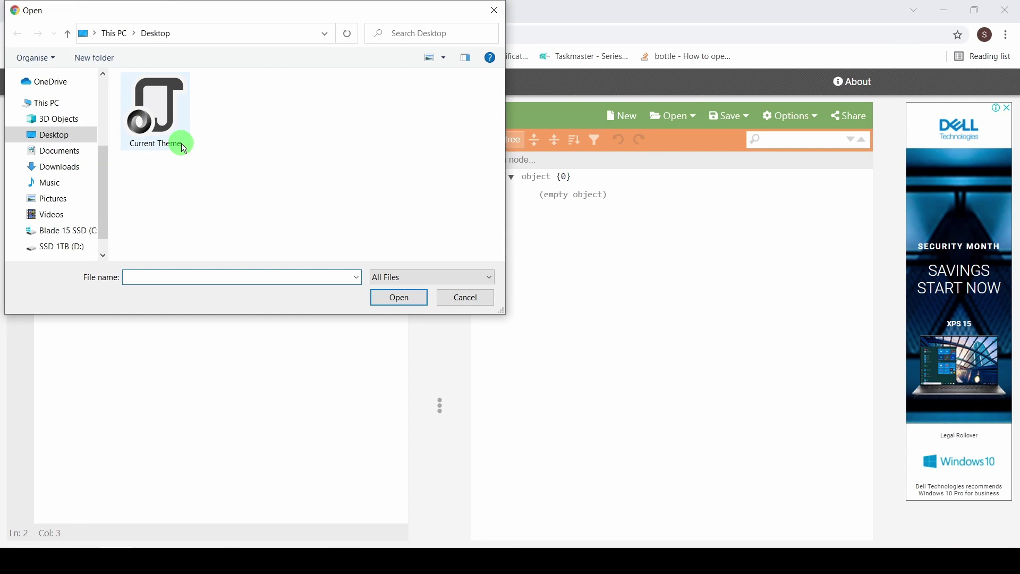
double_click(177, 136)
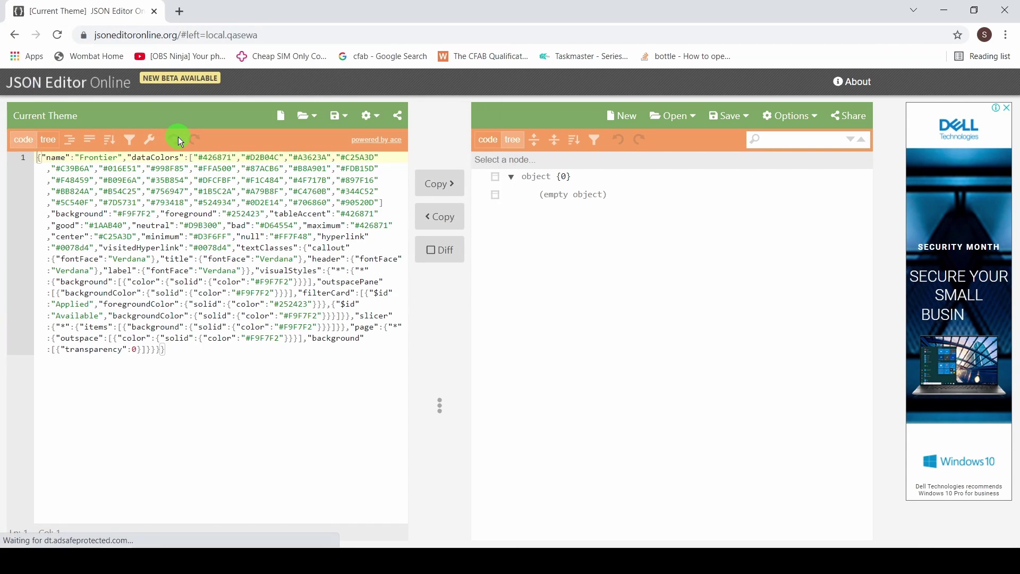
Format the theme JSON and bring its textClasses section, with every font set to Verdana, into view.
left_click(71, 142)
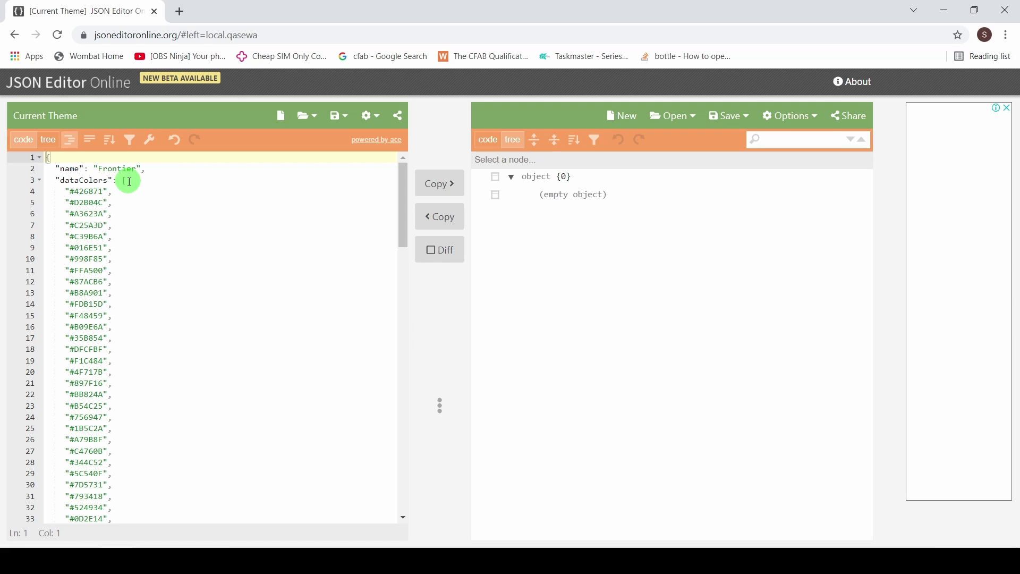
scroll(130, 199, "down", 2)
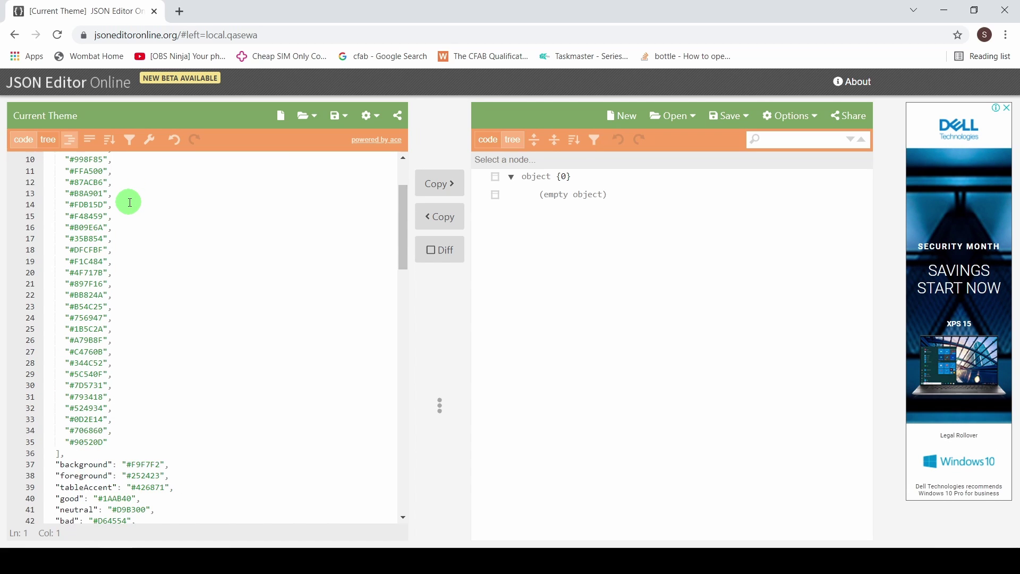
scroll(129, 202, "up", 2)
scroll(129, 202, "down", 4)
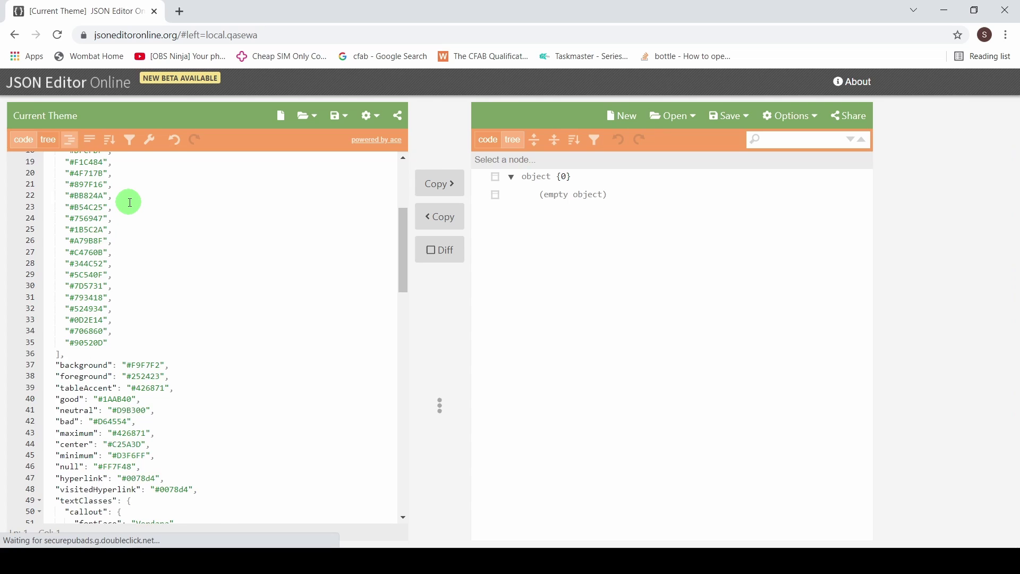
scroll(129, 202, "down", 3)
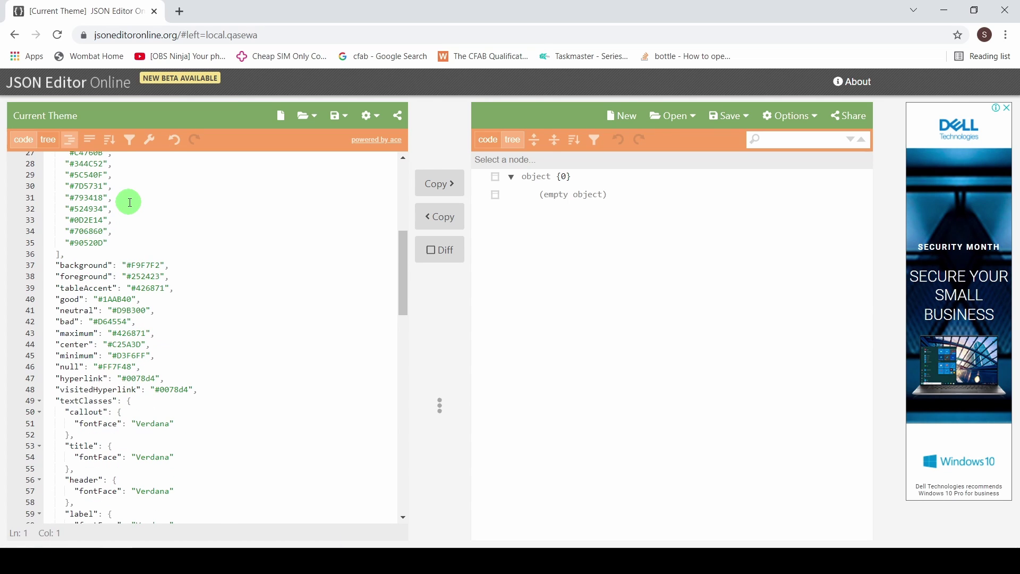
scroll(130, 202, "down", 4)
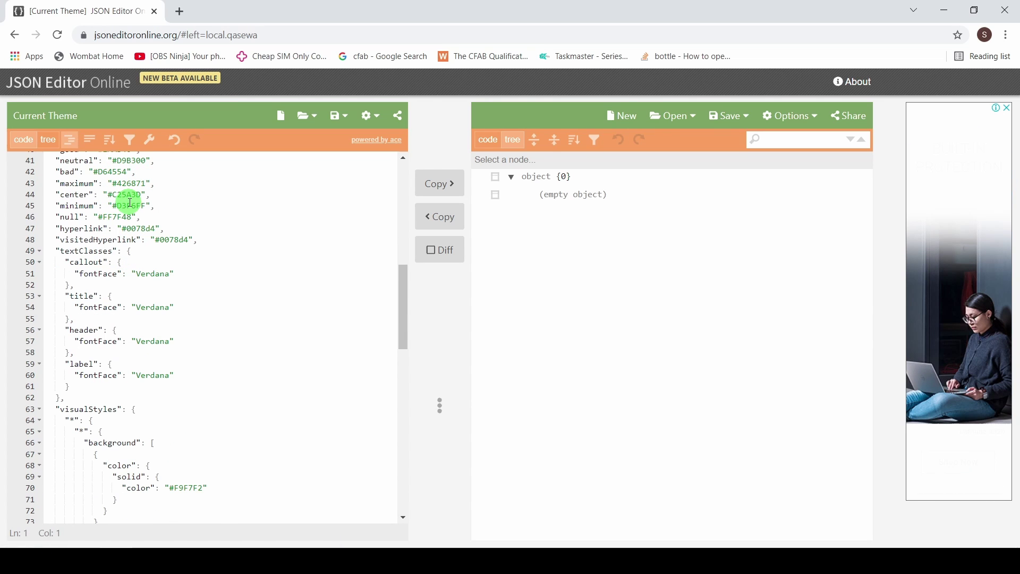
scroll(129, 202, "down", 1)
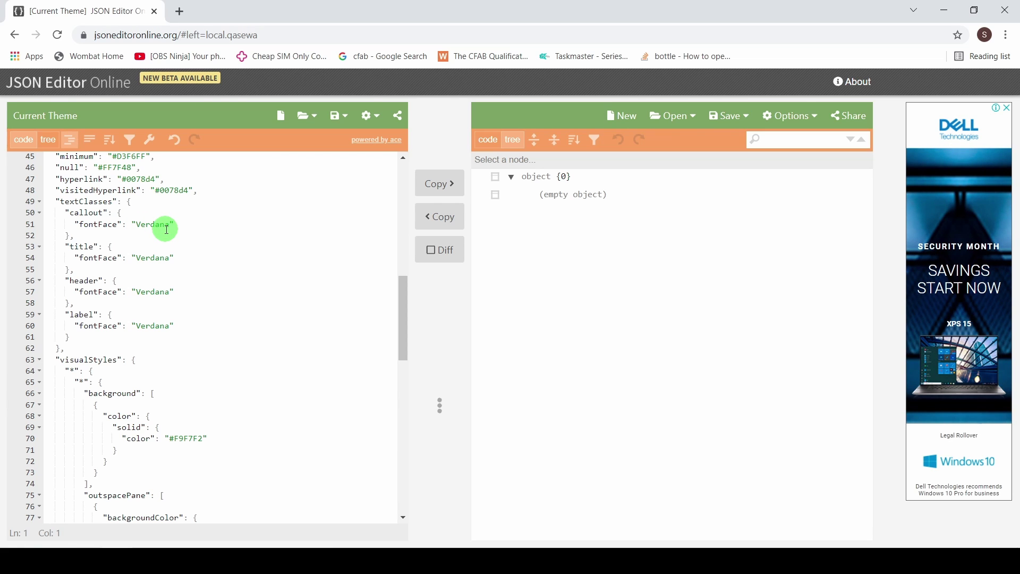
left_click(288, 556)
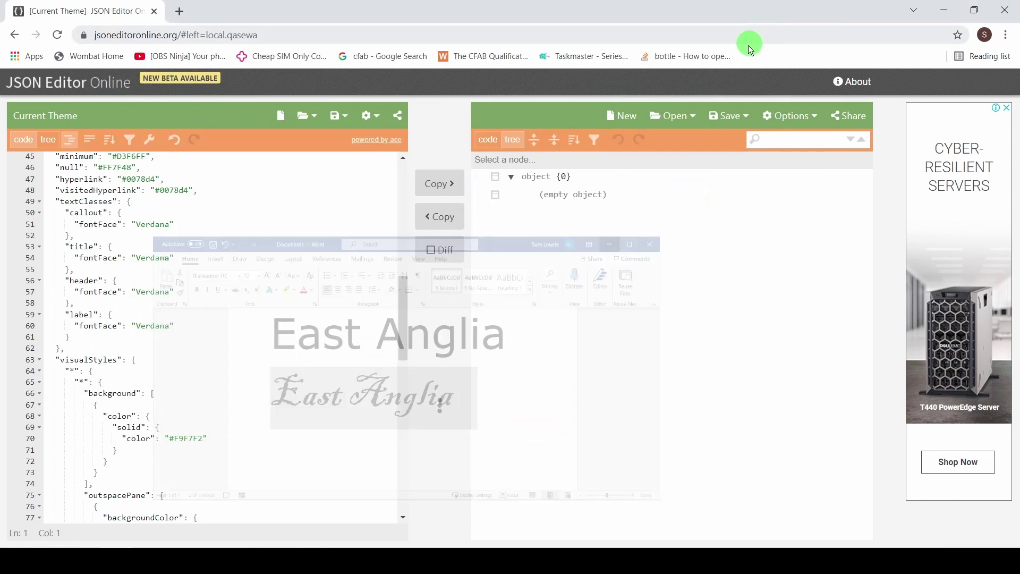
left_click(759, 32)
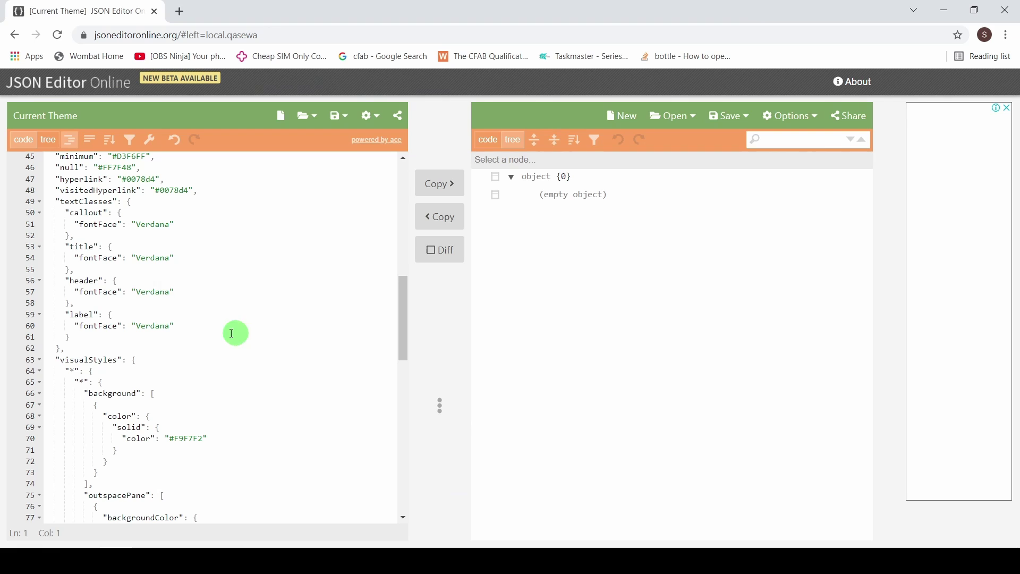
Replace Verdana with Blackadder ITC for the callout, title, header and label fonts.
double_click(146, 224)
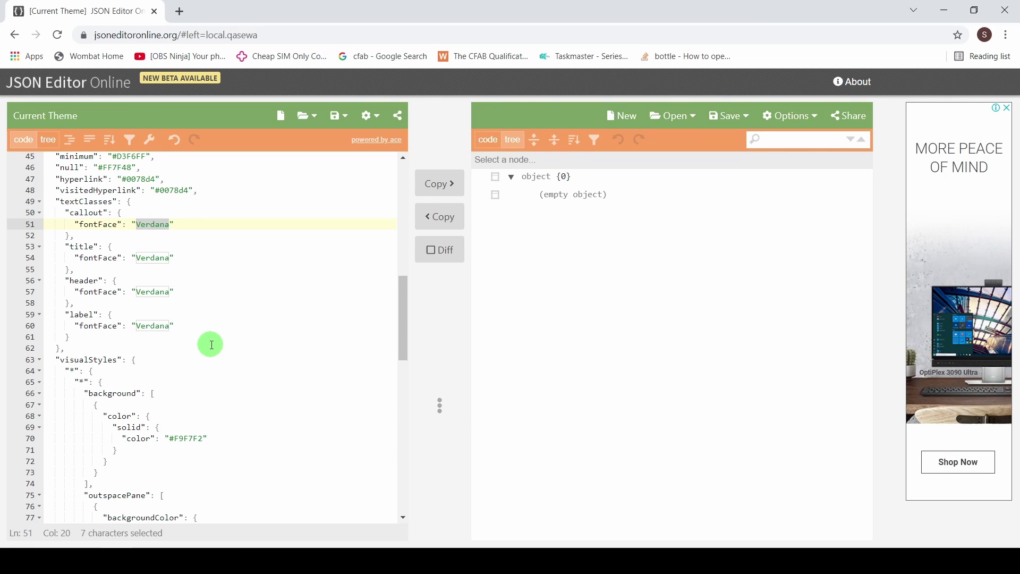
type("Blackadder ITC")
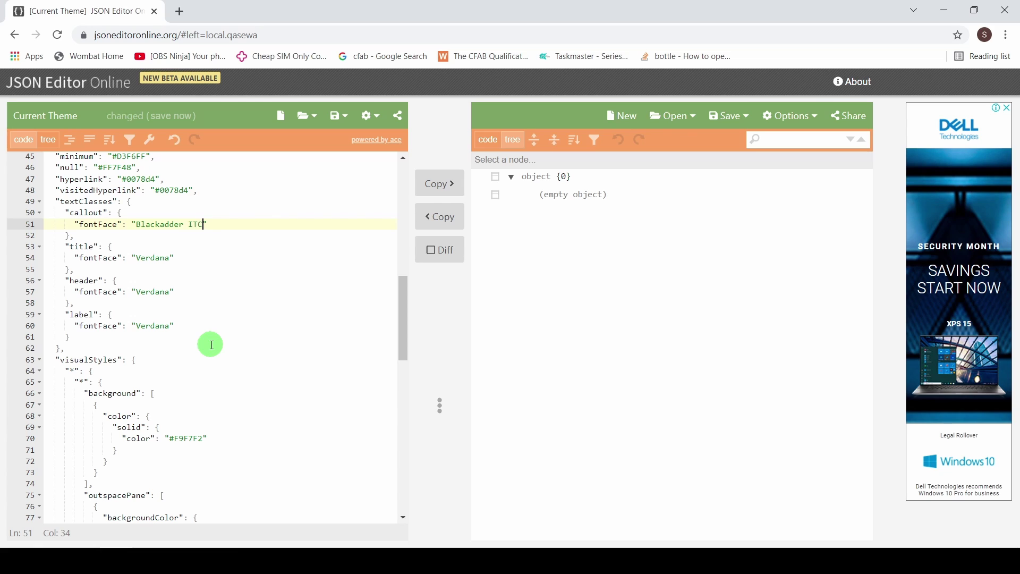
left_click_drag(136, 224, 205, 224)
key("ctrl+c")
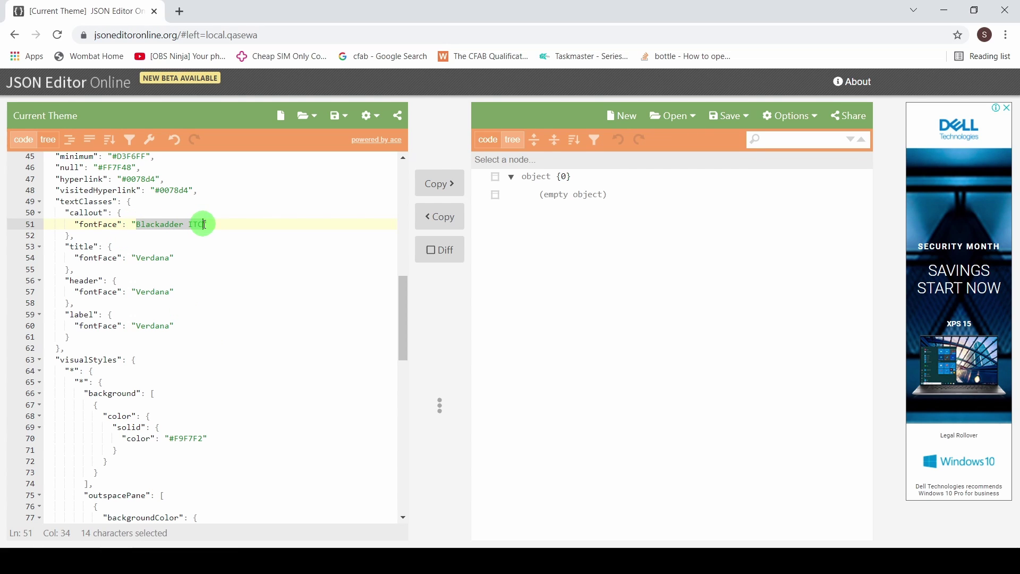
double_click(143, 257)
key("ctrl+v")
double_click(149, 292)
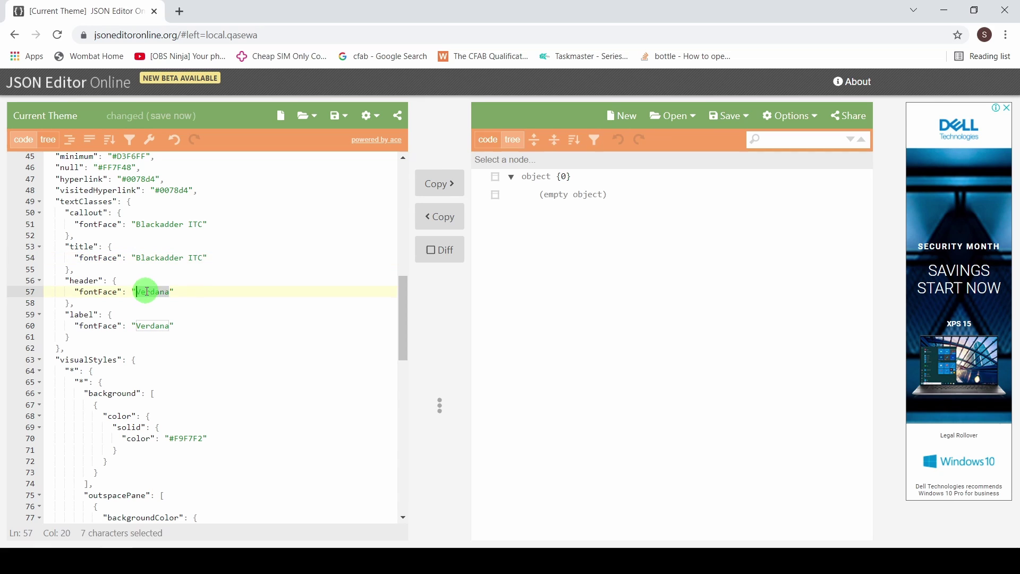
key("ctrl+v")
double_click(150, 326)
key("ctrl+v")
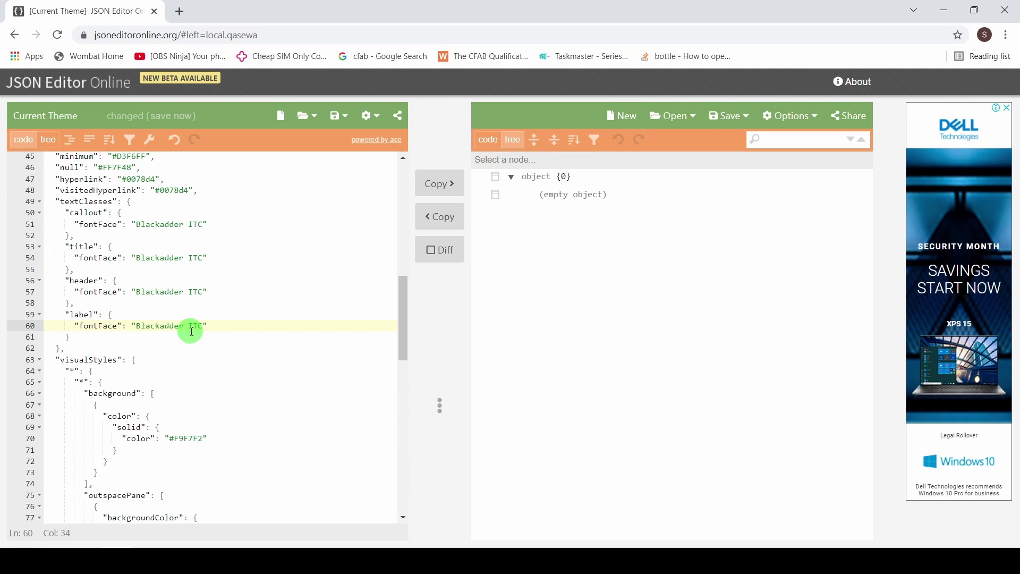
Download the edited theme to disk as Current Theme.json.
key("ctrl+h")
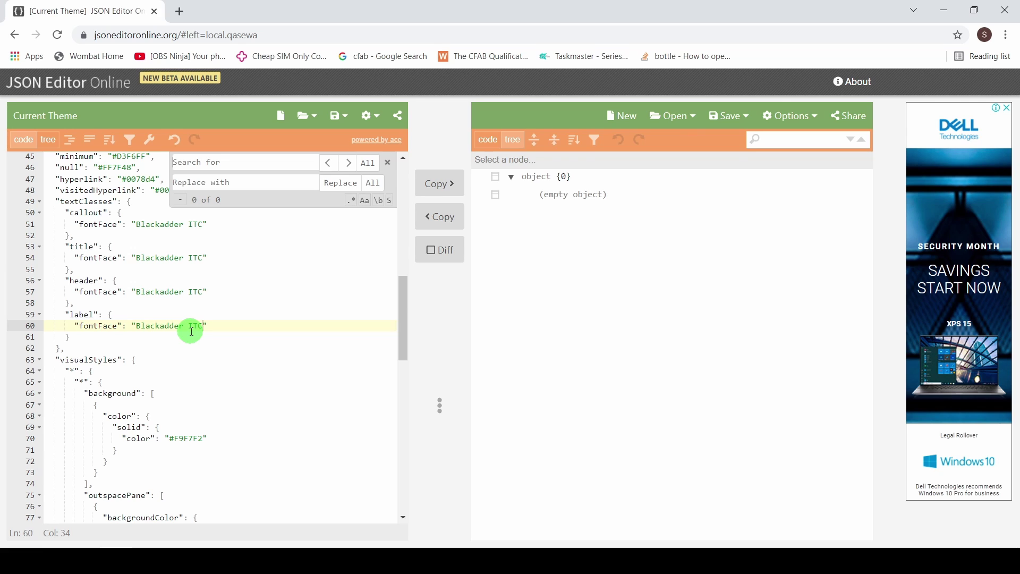
left_click(388, 162)
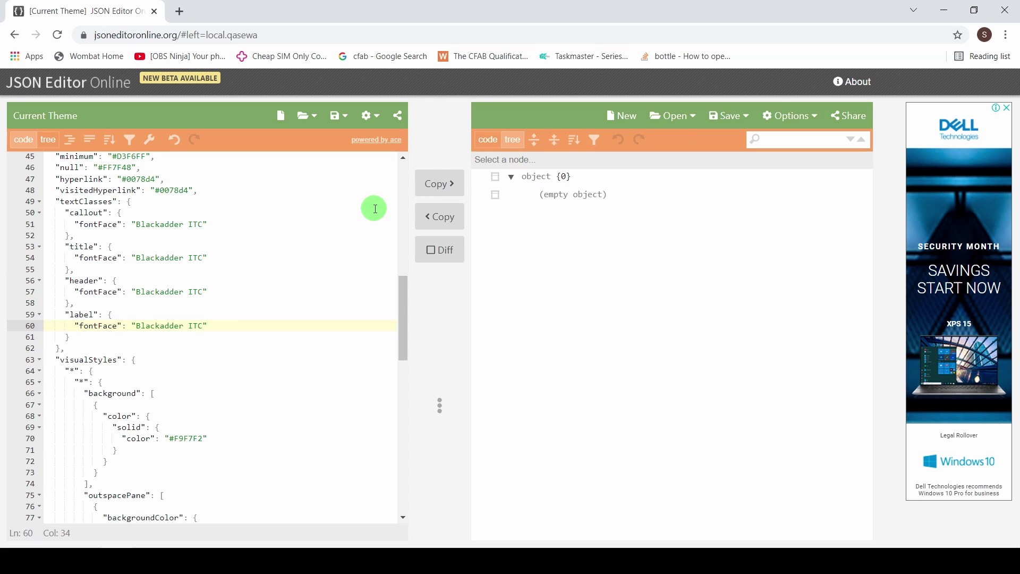
left_click(338, 116)
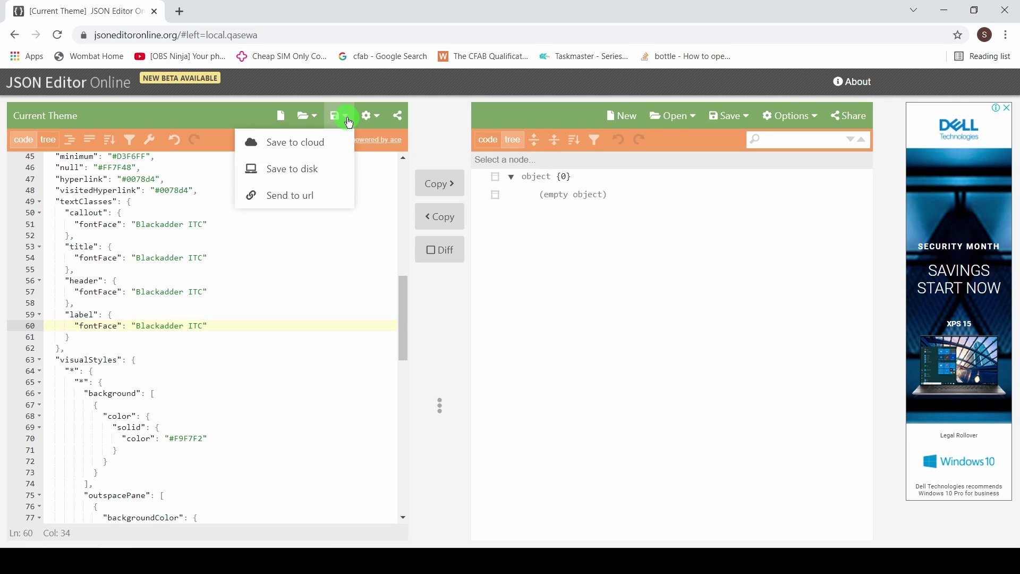
left_click(306, 168)
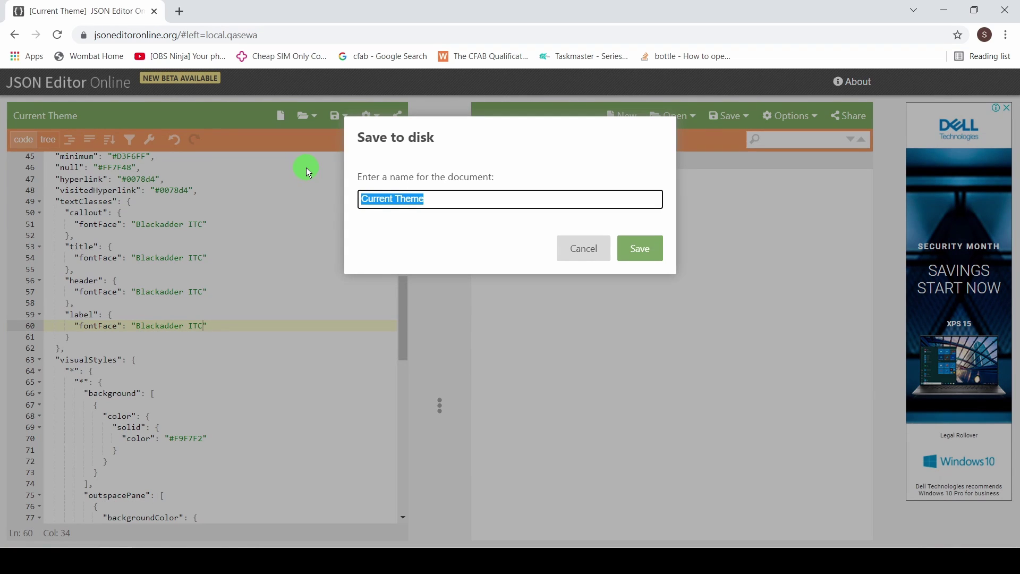
left_click(641, 249)
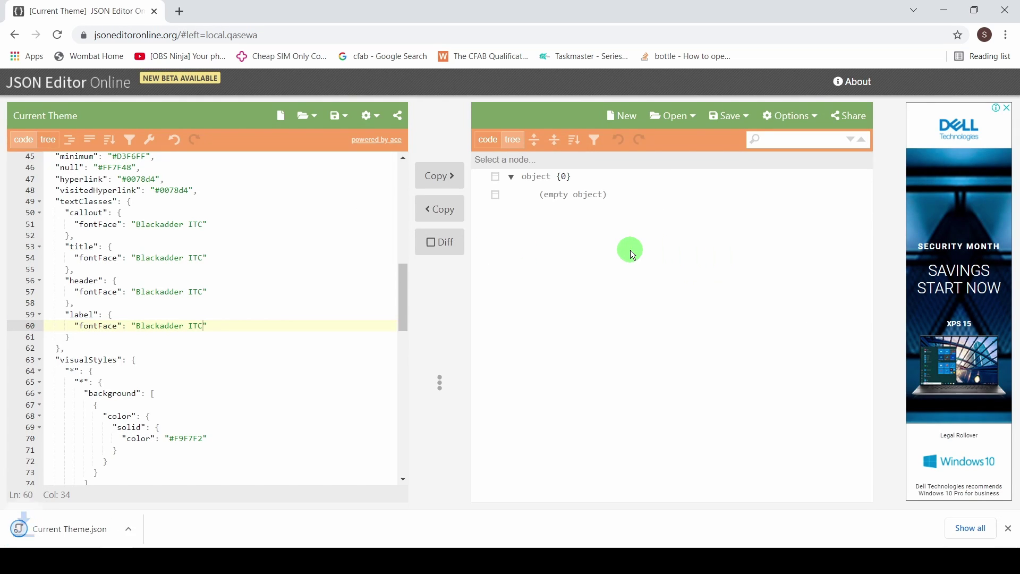
Import the edited Current Theme from the Downloads folder as the Power BI report theme.
left_click(88, 526)
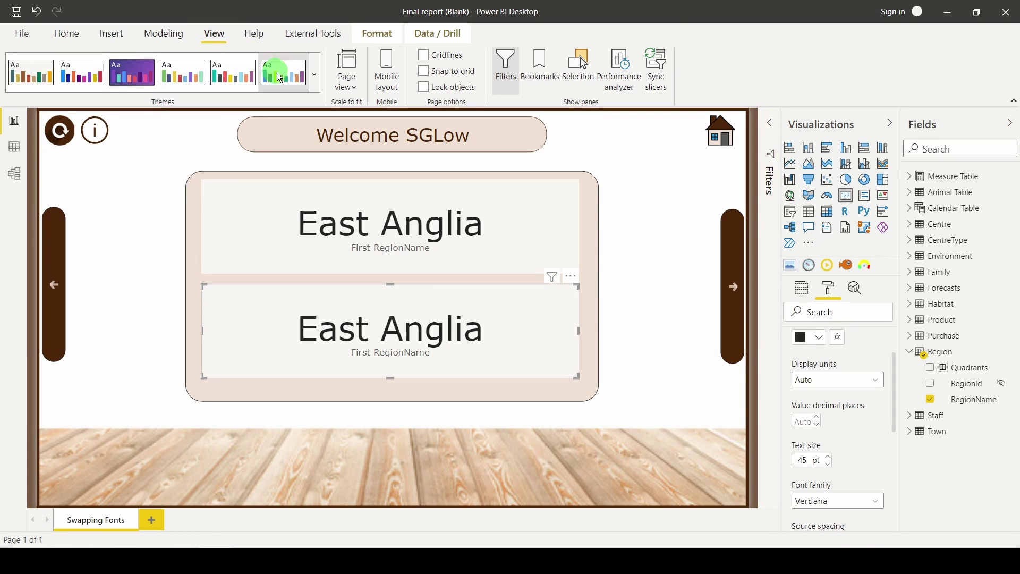
left_click(312, 79)
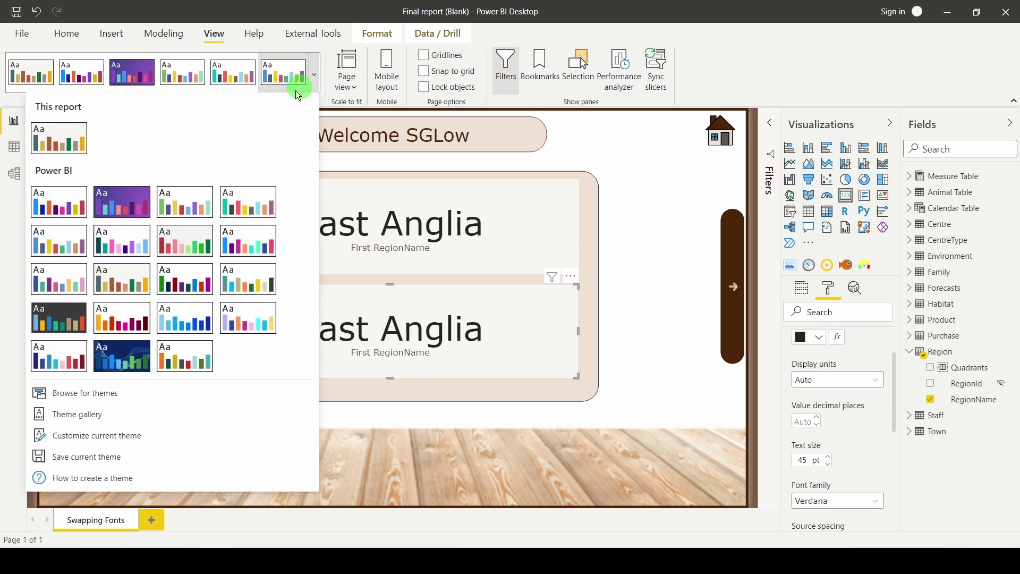
left_click(116, 394)
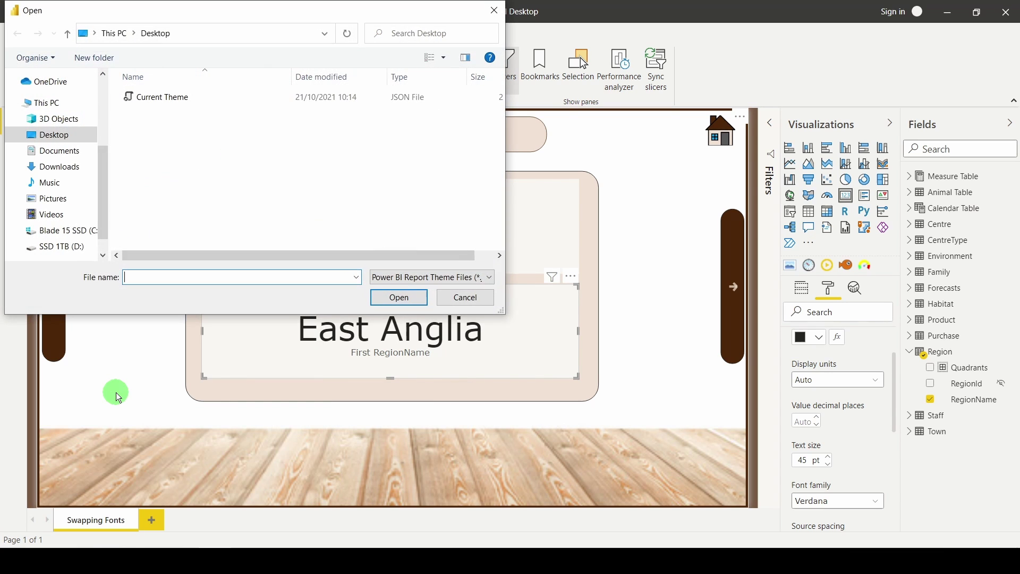
left_click(81, 168)
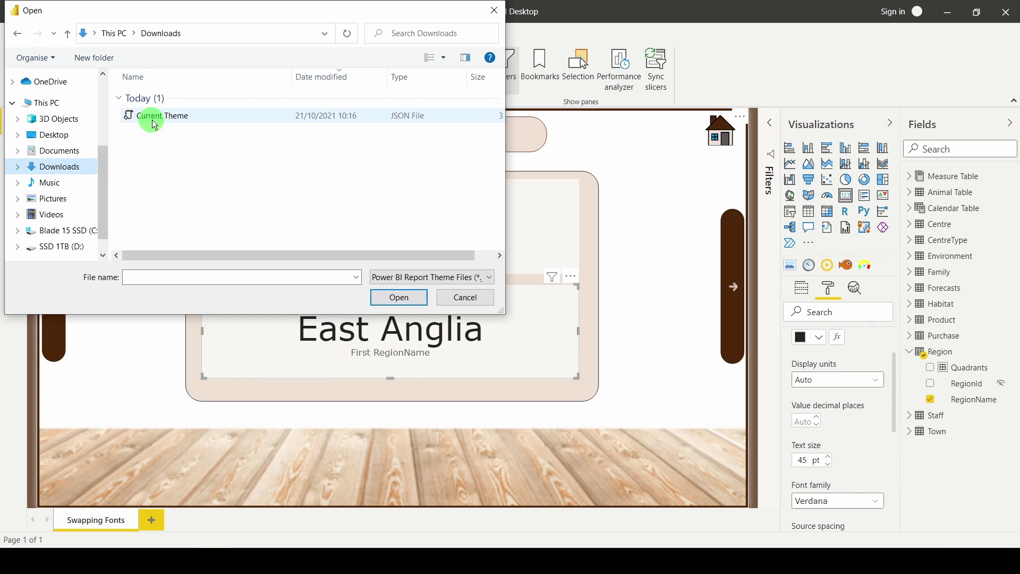
left_click(165, 120)
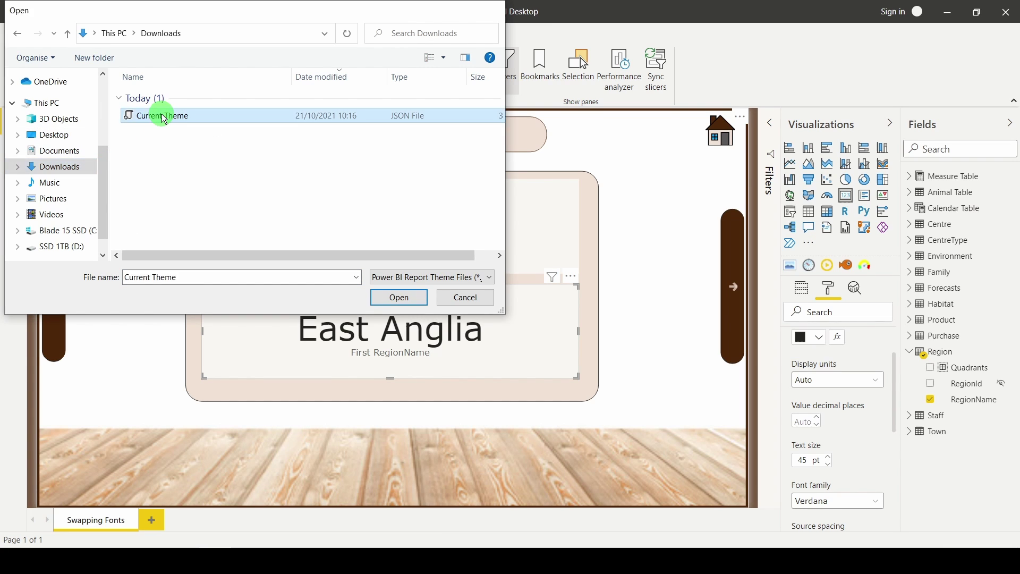
double_click(163, 120)
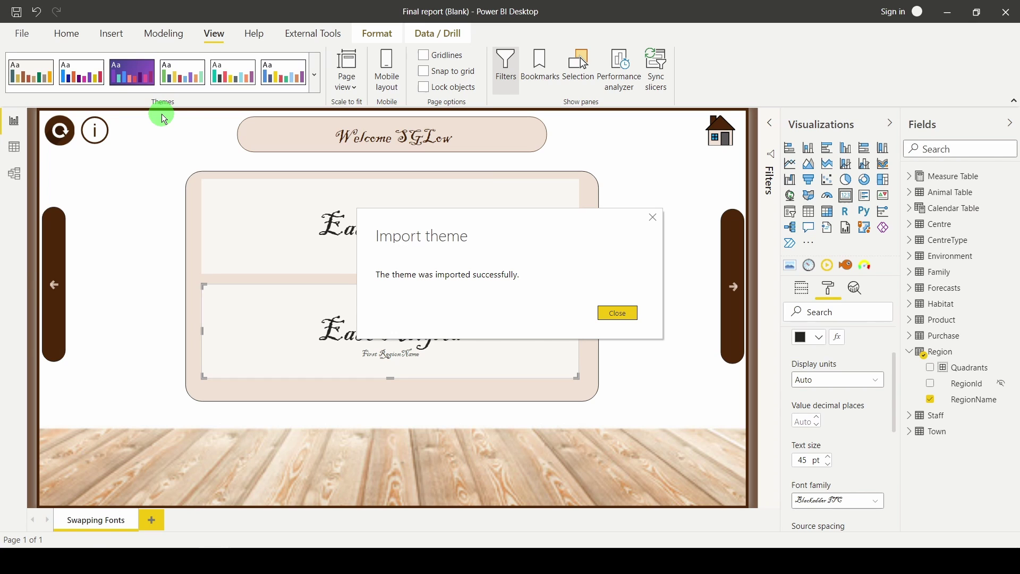
Change the upper East Anglia card's font family back to Segoe UI.
left_click(635, 315)
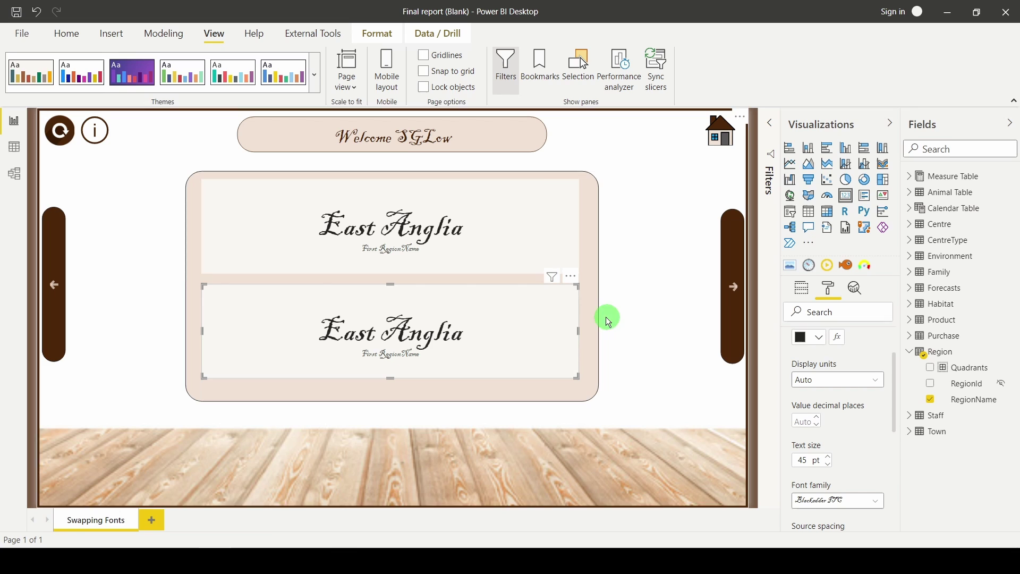
left_click(506, 251)
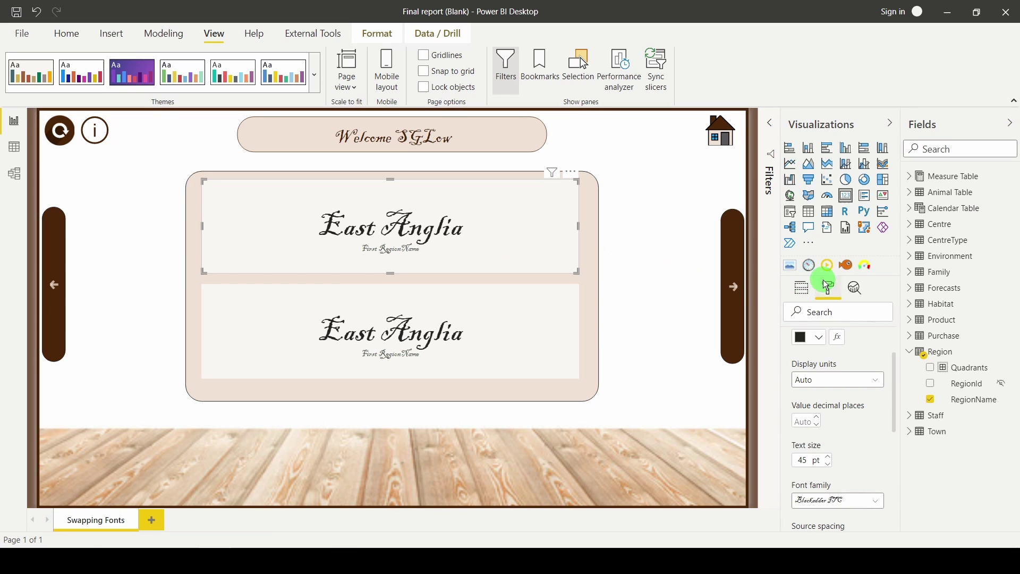
left_click(832, 499)
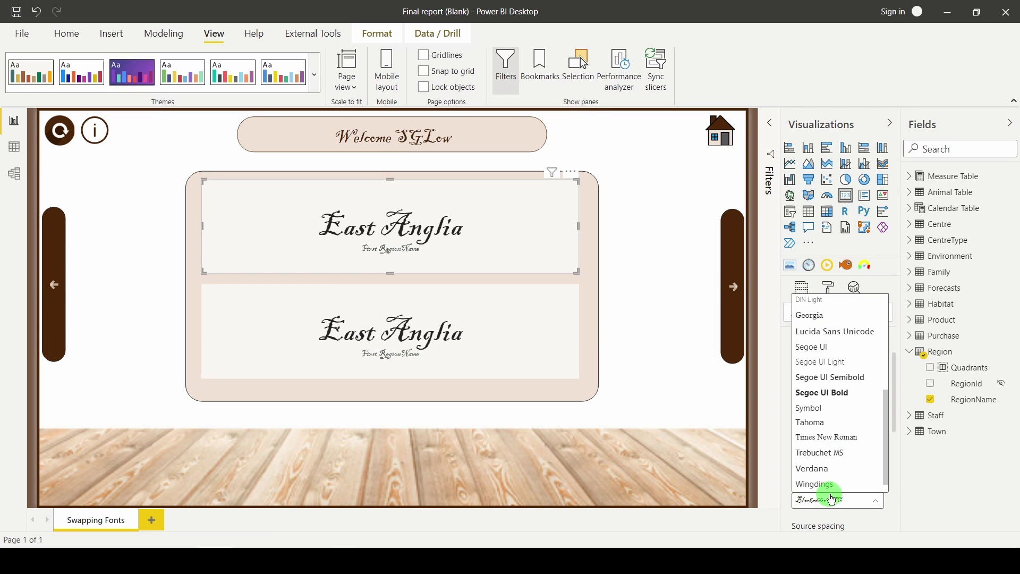
left_click(832, 334)
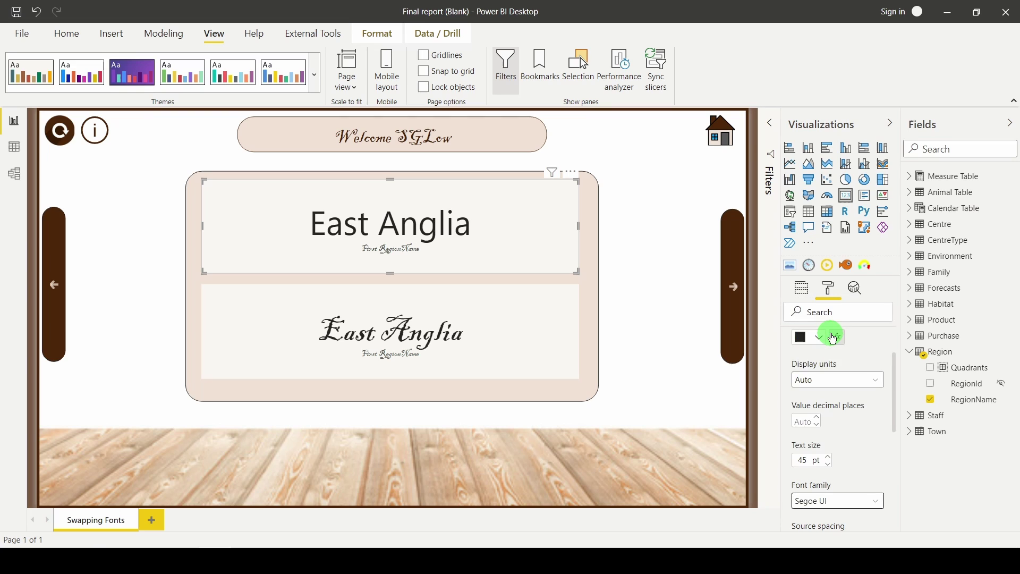